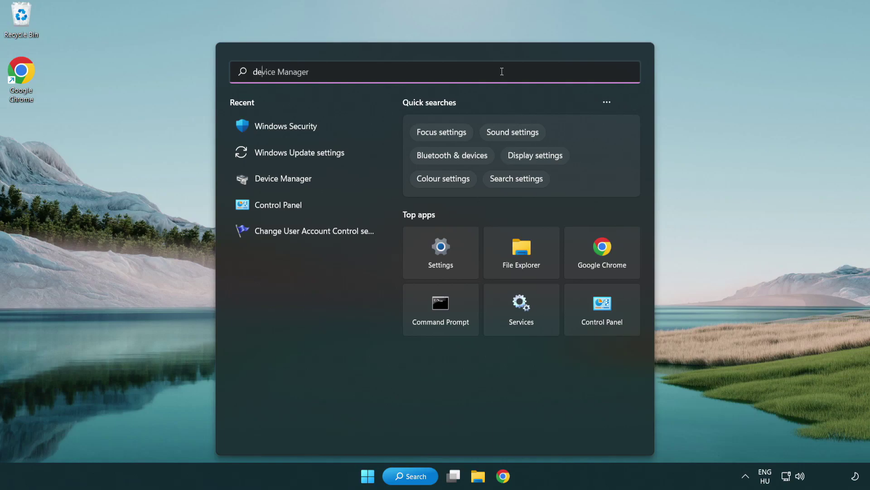
Find Device Manager through the Windows search, open it and move its window toward the middle of the desktop
{"action": "type", "text": "nager"}
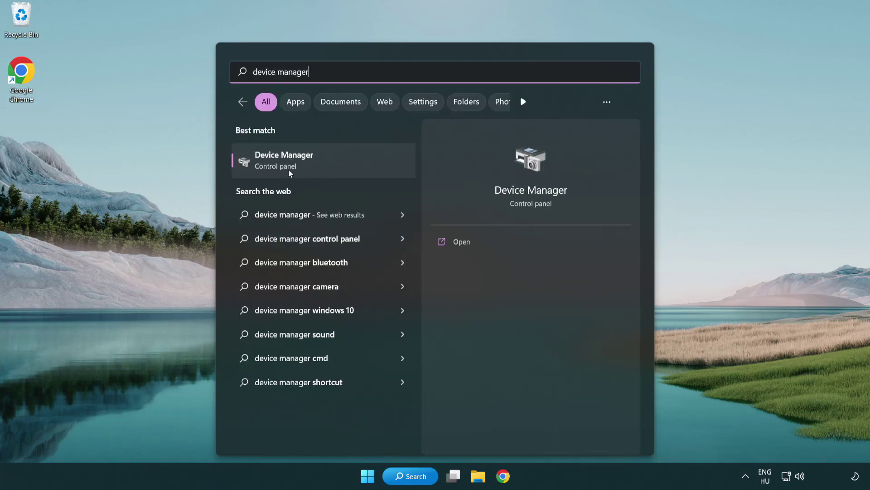
{"action": "left_click", "coordinate": [348, 166]}
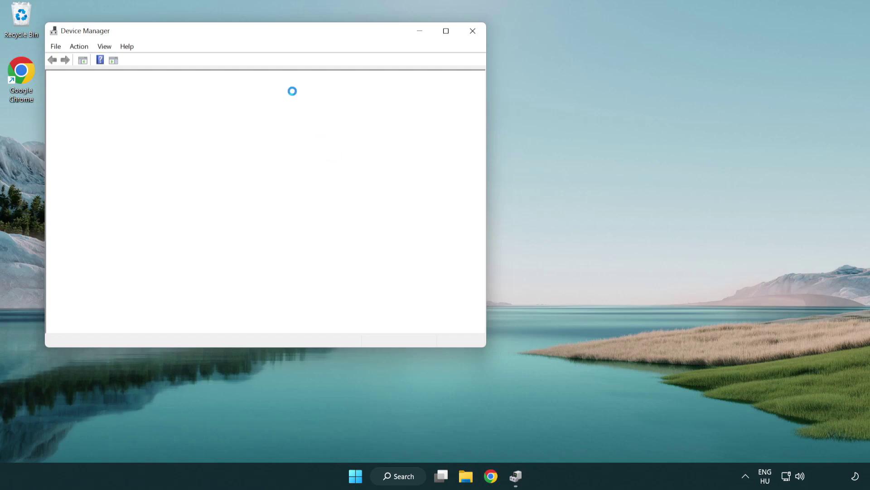
{"action": "left_click_drag", "start_coordinate": [241, 37], "coordinate": [384, 88]}
Run an automatic driver search for the VMware SVGA 3D display adapter, and close the wizard and Device Manager
{"action": "left_click", "coordinate": [247, 180]}
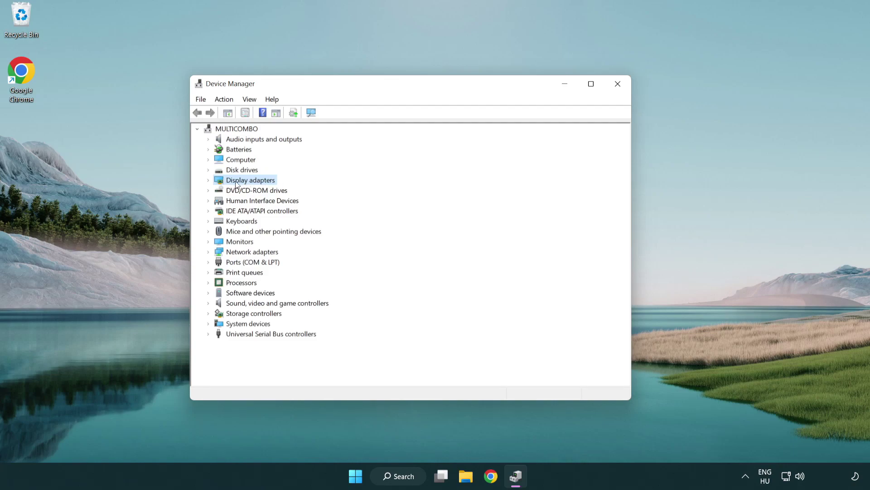
{"action": "left_click", "coordinate": [208, 180]}
{"action": "left_click", "coordinate": [258, 194]}
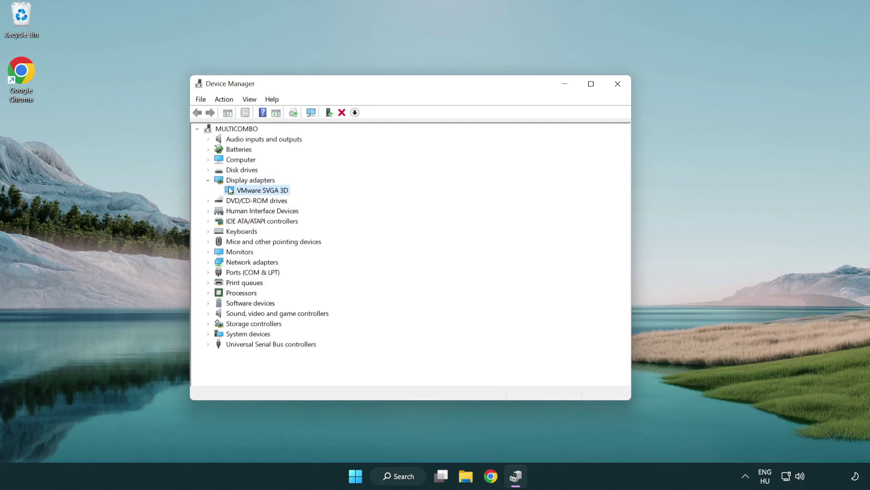
{"action": "right_click", "coordinate": [259, 194]}
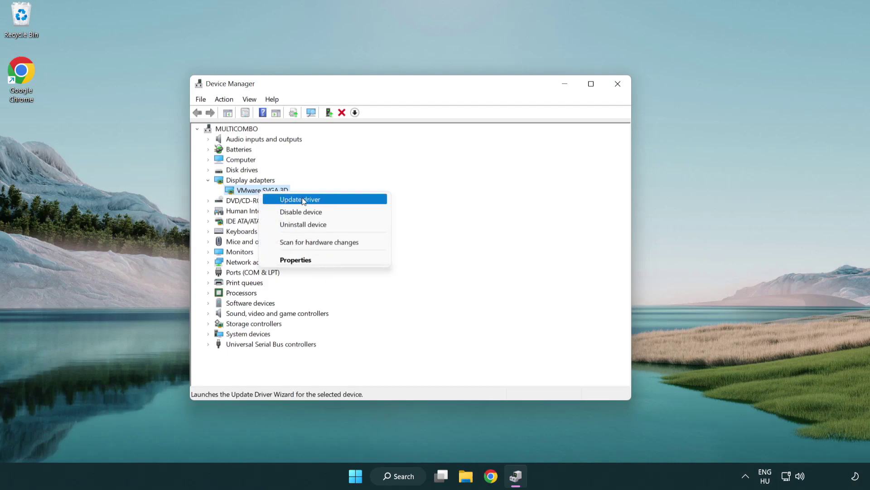
{"action": "left_click", "coordinate": [343, 201]}
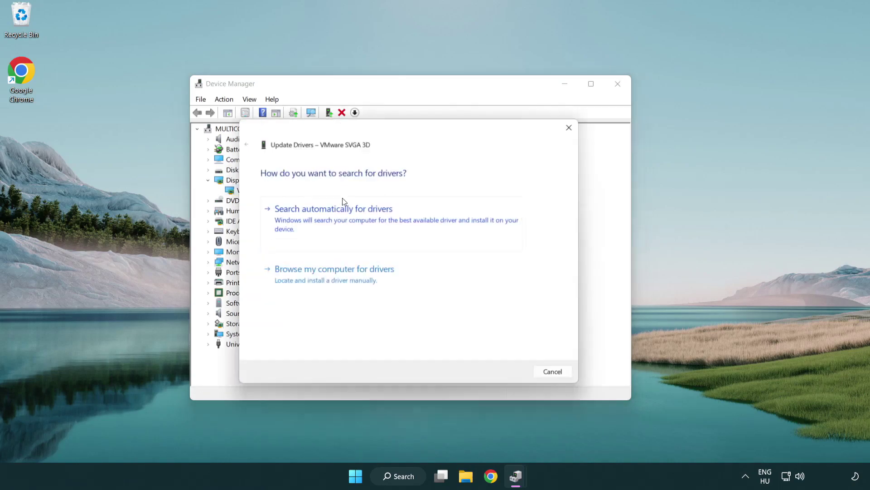
{"action": "left_click_drag", "start_coordinate": [363, 133], "coordinate": [380, 127]}
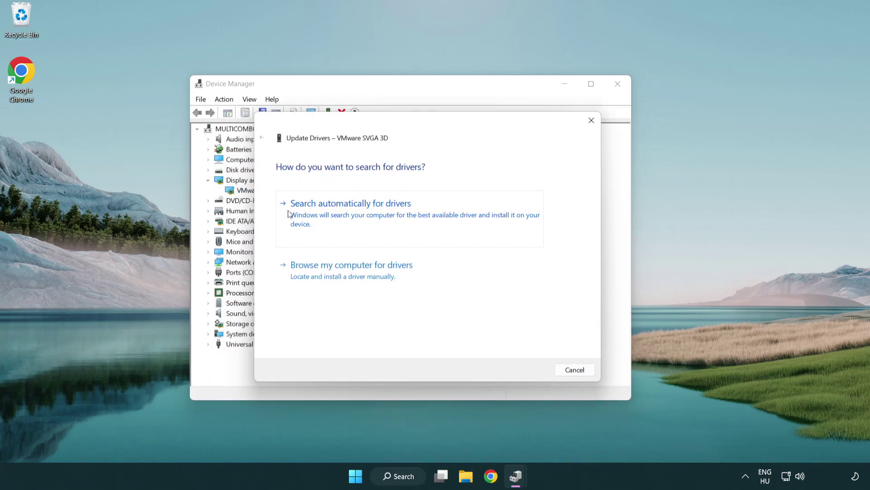
{"action": "left_click", "coordinate": [383, 215]}
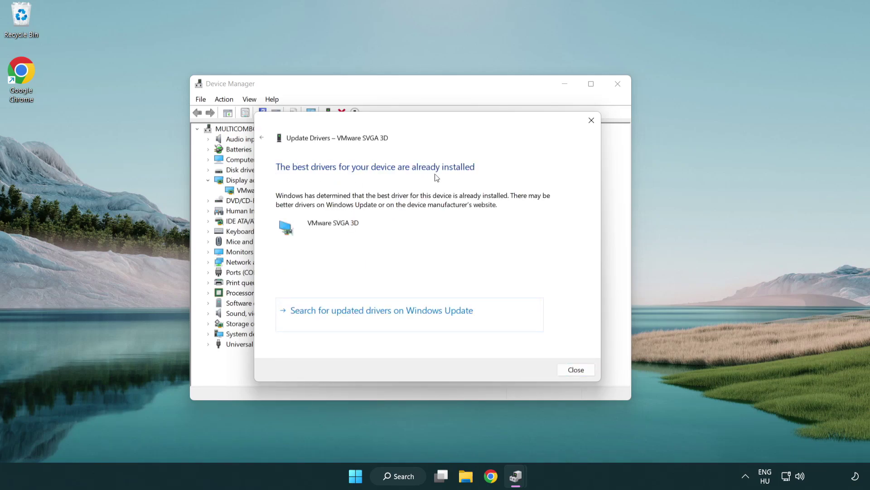
{"action": "left_click", "coordinate": [577, 371]}
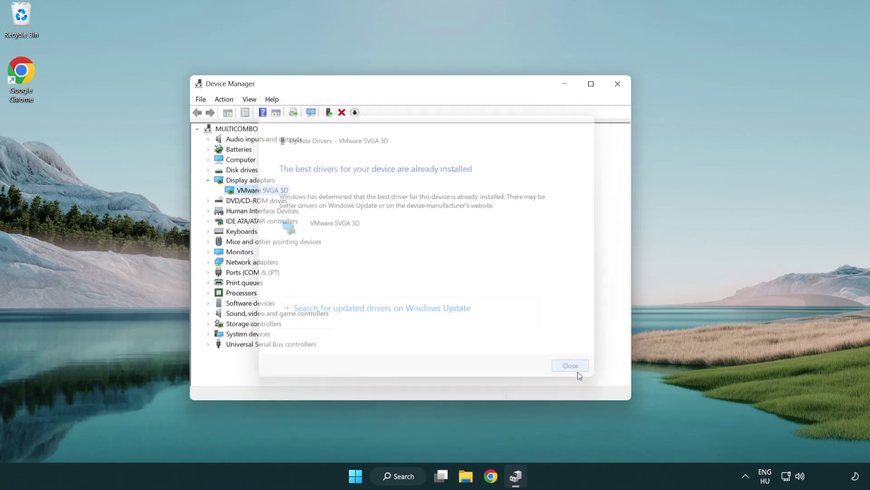
{"action": "left_click", "coordinate": [618, 85]}
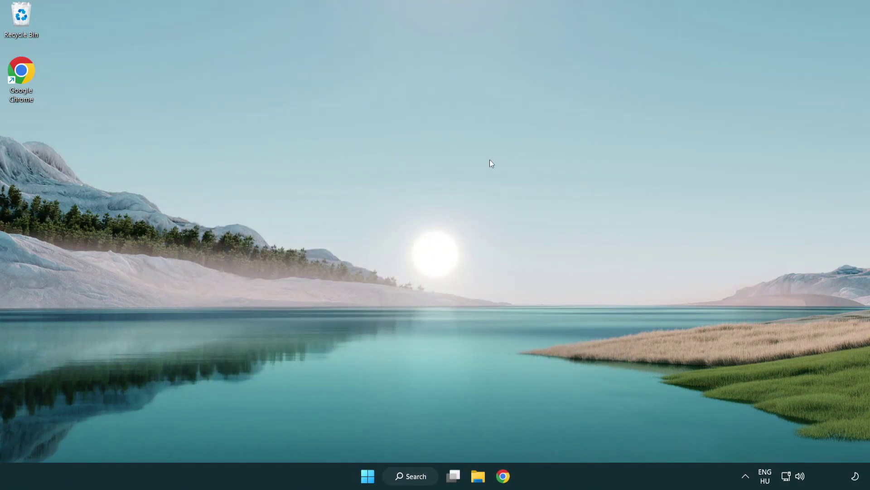
Search Windows for "update", open the Windows Update settings, check for updates, and close Settings
{"action": "left_click", "coordinate": [420, 476]}
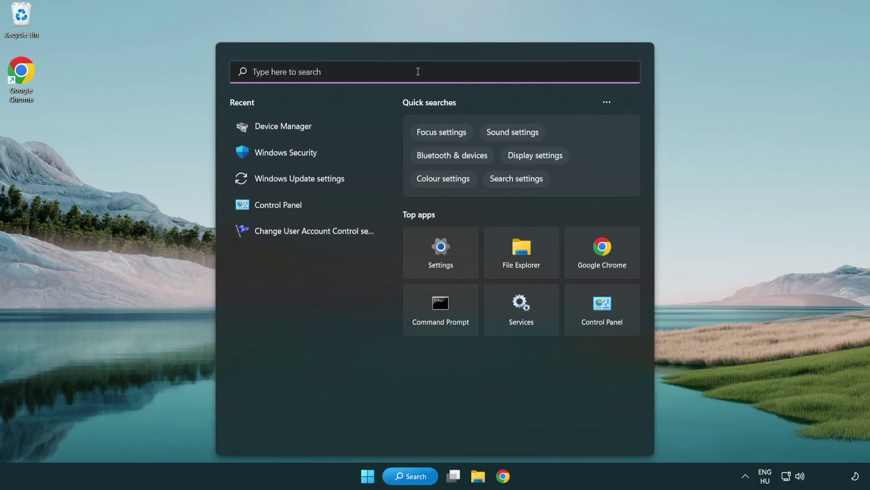
{"action": "type", "text": "update"}
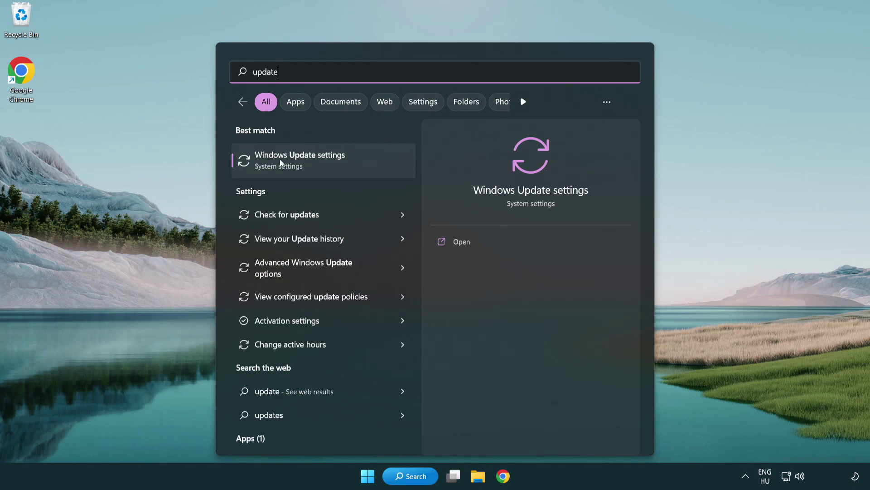
{"action": "left_click", "coordinate": [340, 168]}
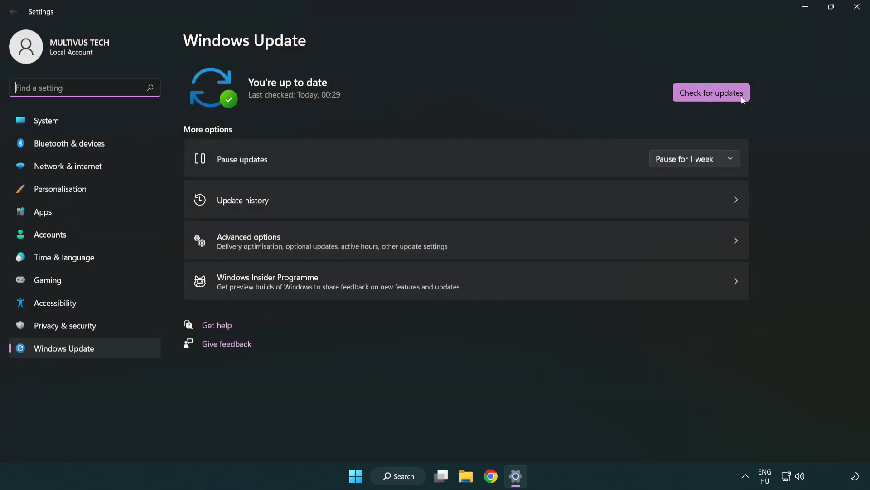
{"action": "left_click", "coordinate": [729, 97]}
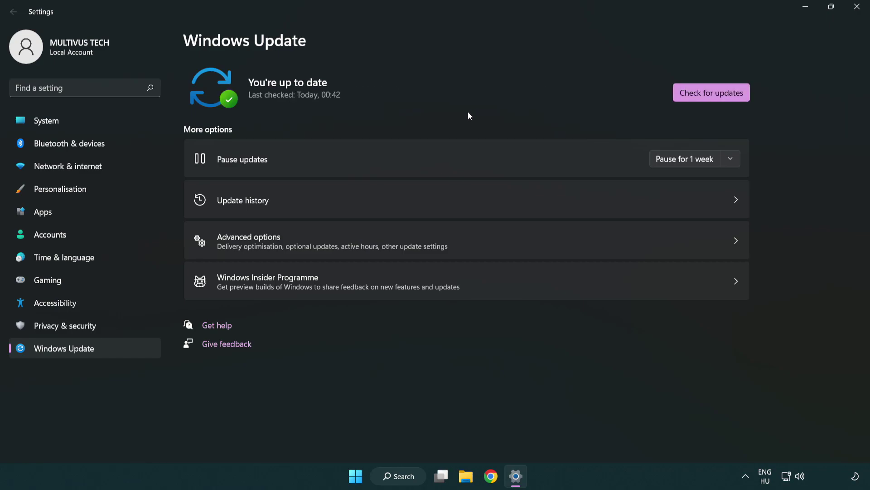
{"action": "left_click", "coordinate": [854, 14]}
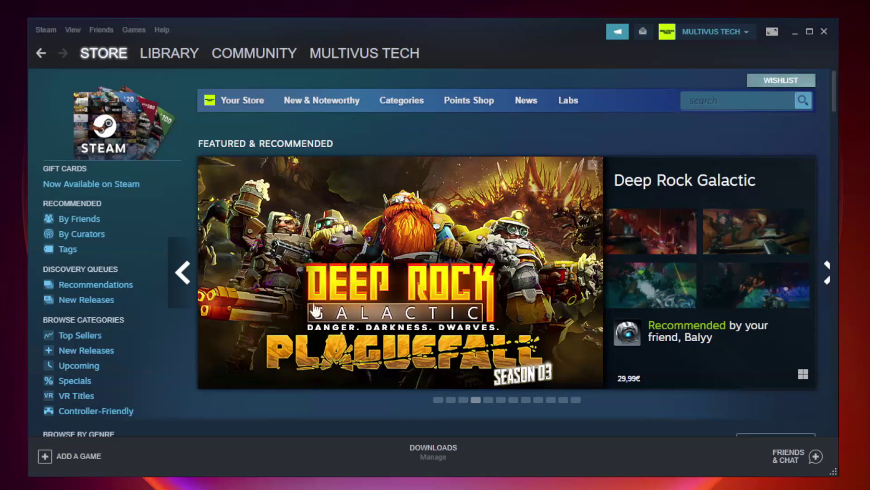
In the Steam library, verify the integrity of the local files of the favorite game YOUR NOT WORKING GAME
{"action": "mouse_move", "coordinate": [181, 55]}
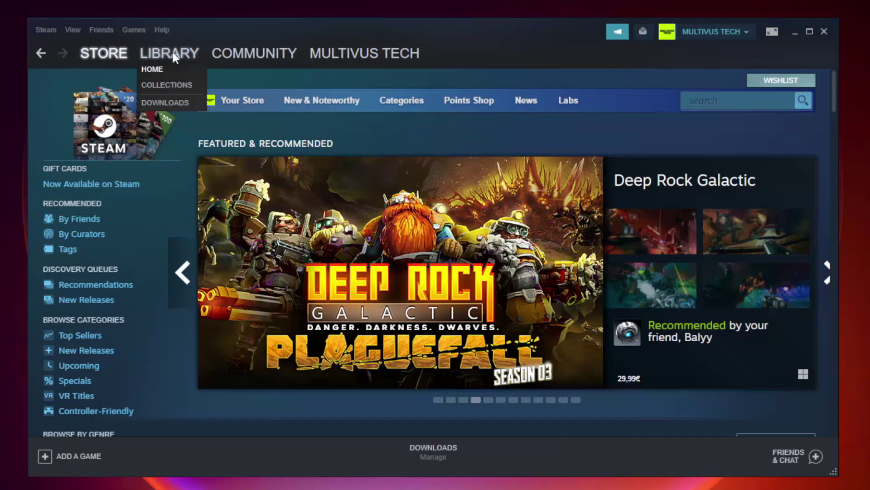
{"action": "left_click", "coordinate": [177, 59]}
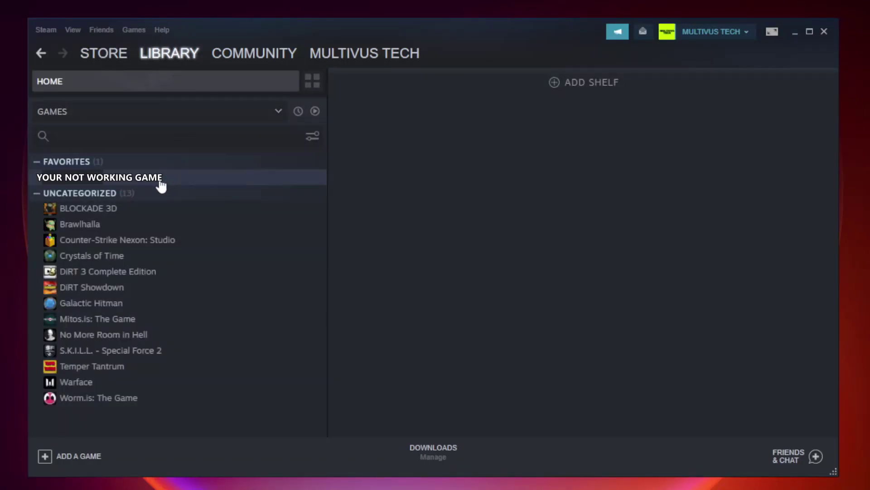
{"action": "right_click", "coordinate": [188, 182]}
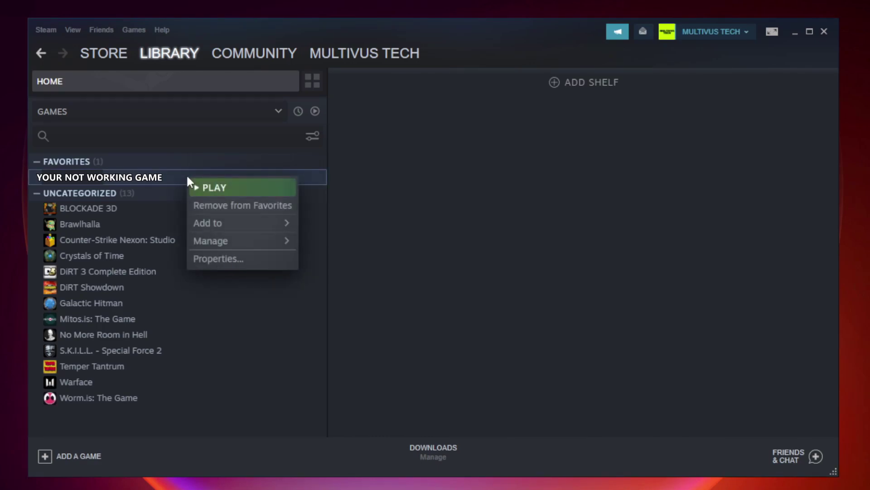
{"action": "left_click", "coordinate": [240, 260]}
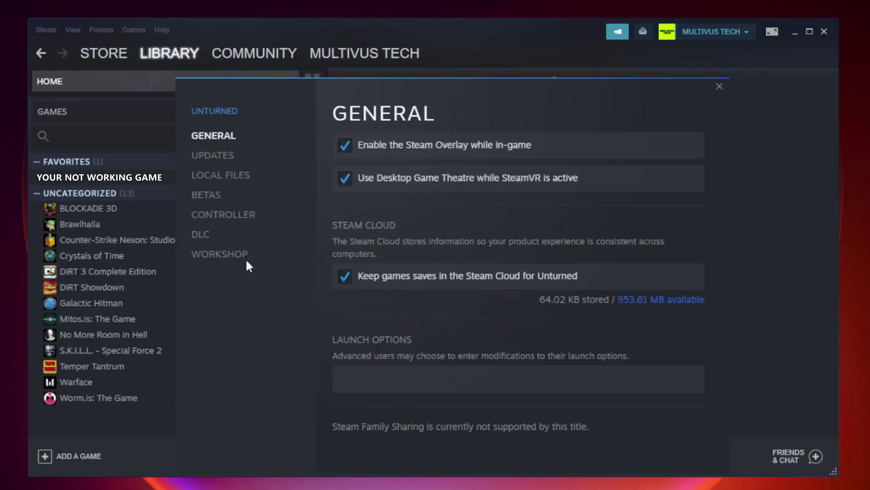
{"action": "left_click", "coordinate": [231, 178]}
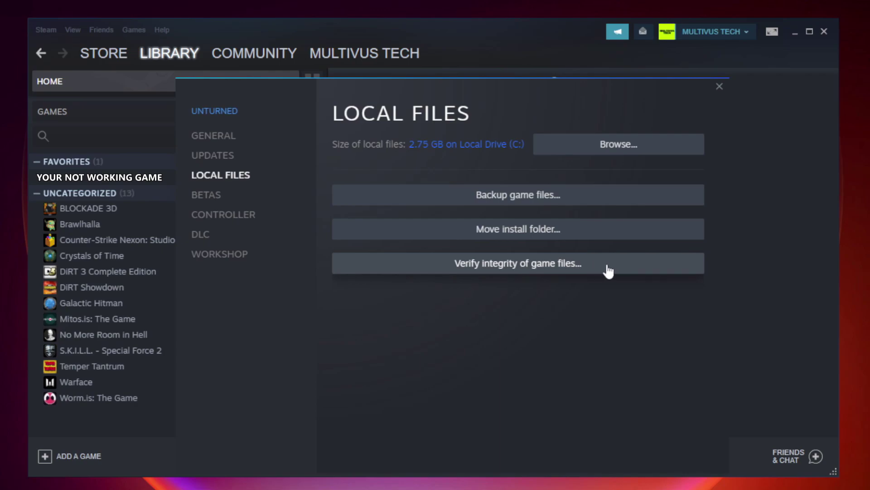
{"action": "left_click", "coordinate": [524, 269]}
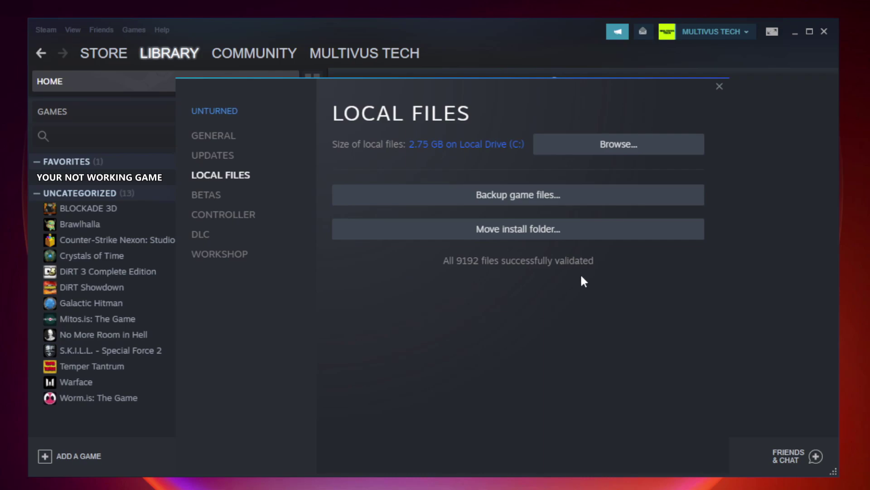
Browse to the game's install folder and open the properties of the YOUR NOT WORKING GAME shortcut
{"action": "left_click", "coordinate": [623, 156]}
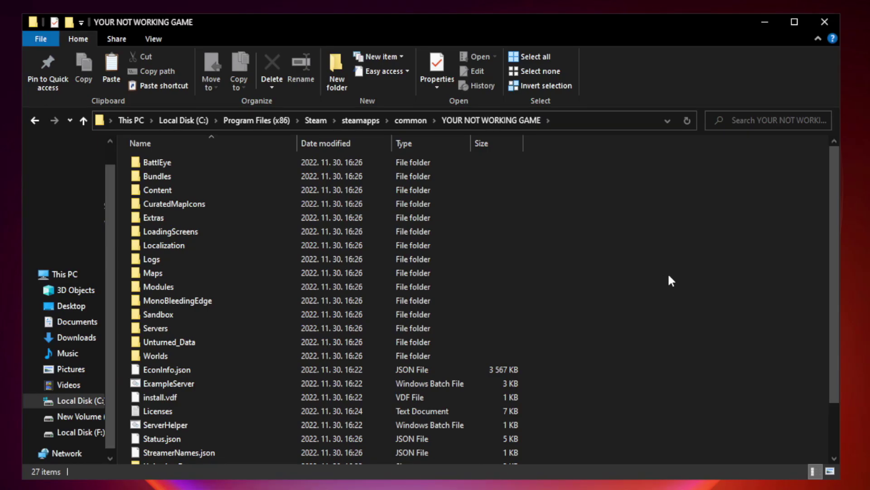
{"action": "left_click_drag", "start_coordinate": [835, 238], "coordinate": [835, 312]}
{"action": "left_click", "coordinate": [272, 457]}
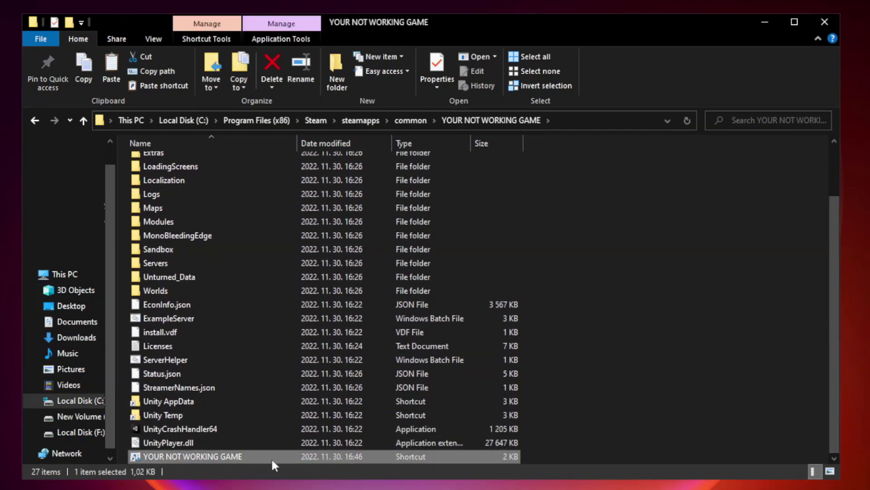
{"action": "right_click", "coordinate": [296, 457]}
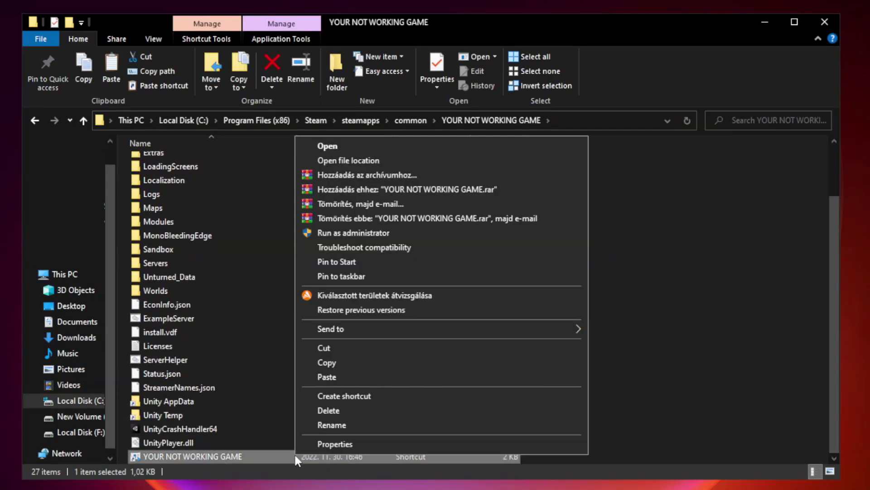
{"action": "left_click", "coordinate": [438, 444]}
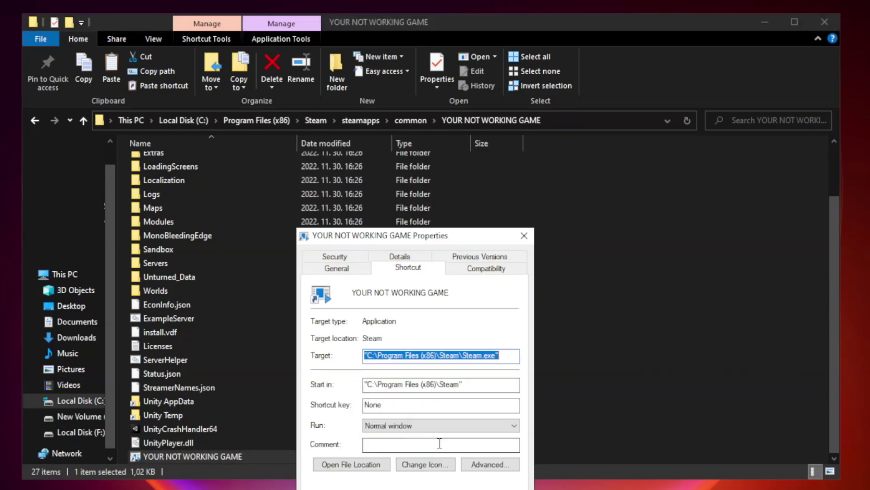
{"action": "left_click_drag", "start_coordinate": [428, 244], "coordinate": [431, 102]}
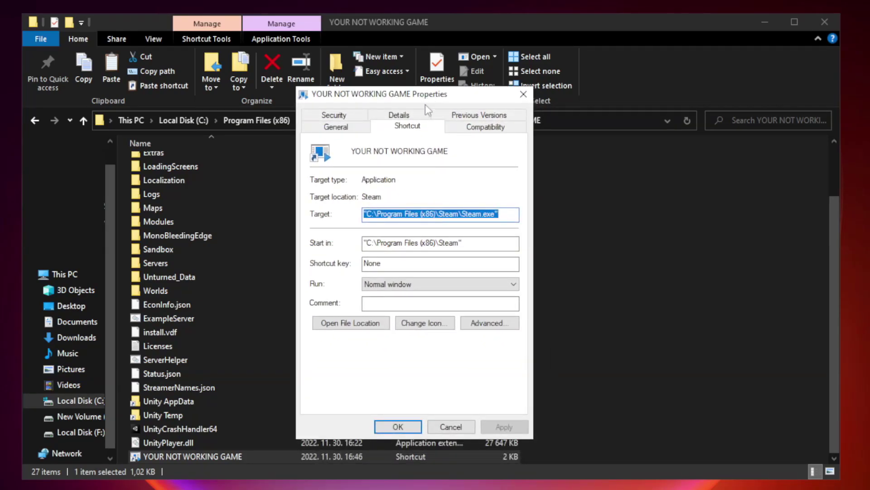
Apply Windows 8 compatibility mode, disabled fullscreen optimizations and run as administrator to the game shortcut, and close the folder
{"action": "left_click", "coordinate": [484, 133]}
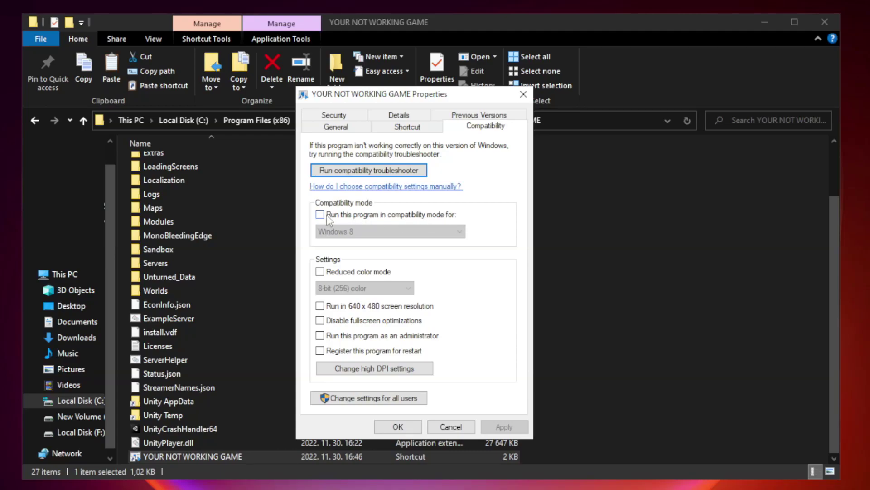
{"action": "left_click", "coordinate": [347, 216]}
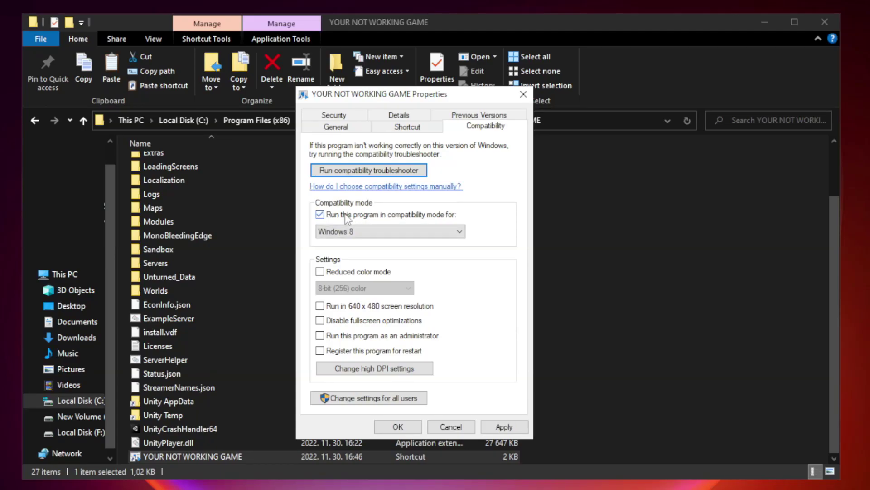
{"action": "left_click", "coordinate": [389, 232]}
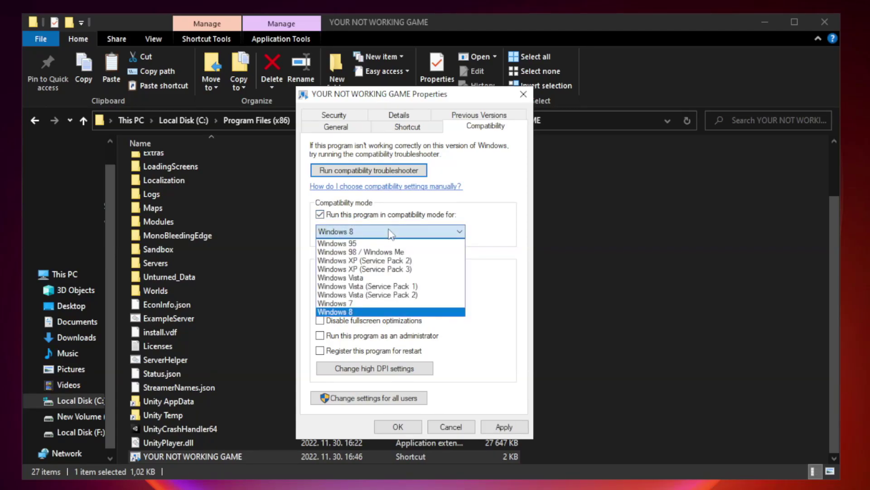
{"action": "left_click", "coordinate": [368, 312]}
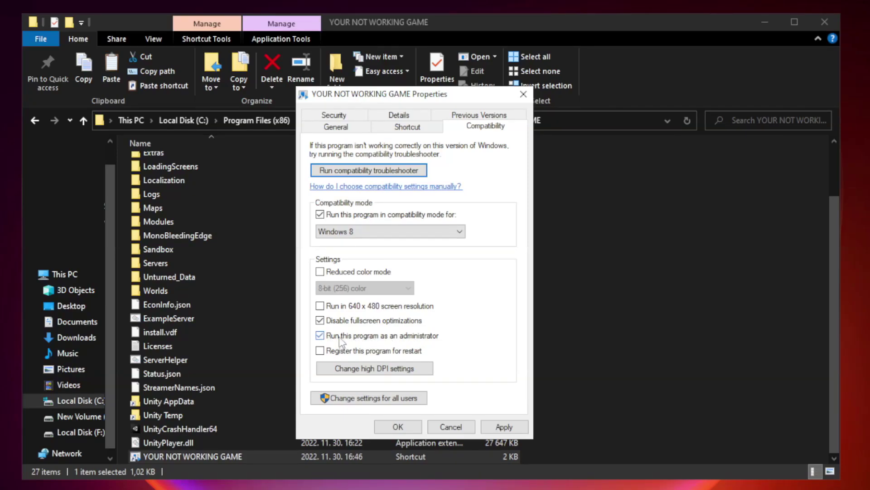
{"action": "left_click", "coordinate": [503, 428]}
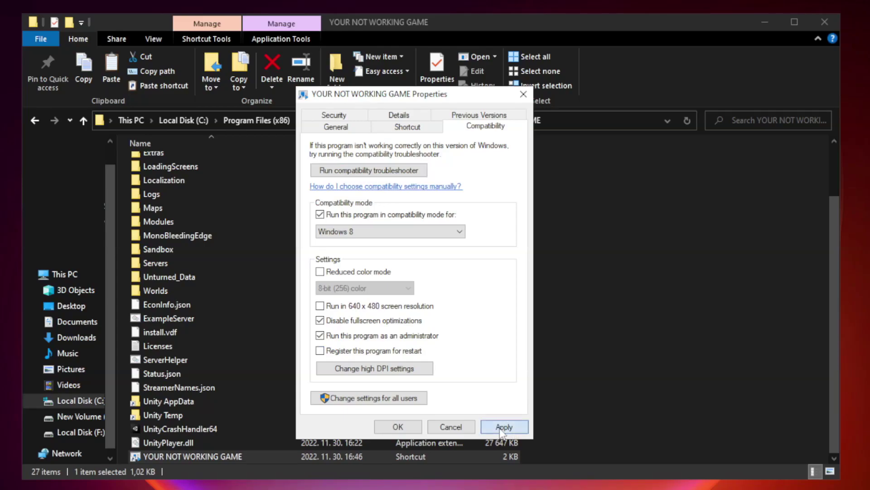
{"action": "left_click", "coordinate": [398, 427]}
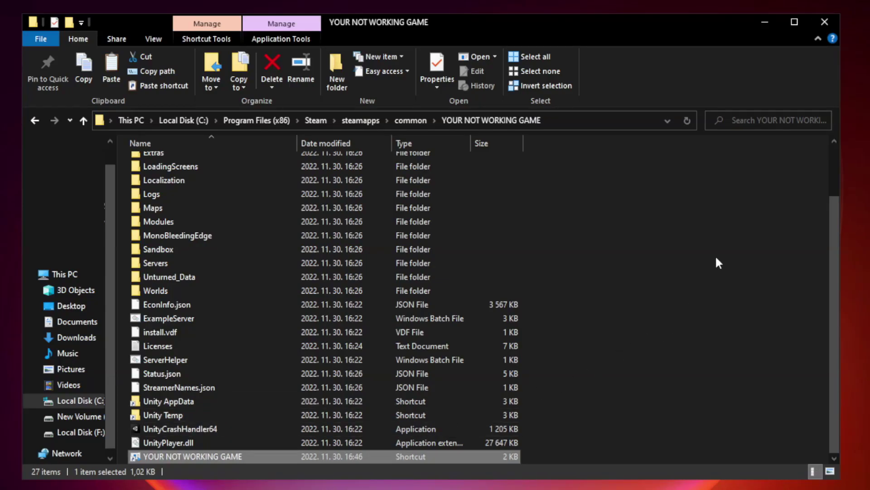
{"action": "left_click", "coordinate": [824, 23]}
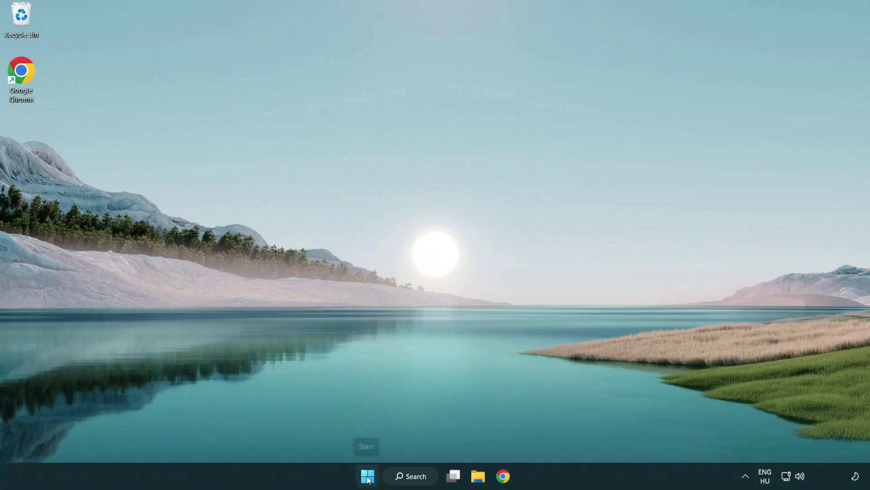
Open Task Manager from the Windows desktop
{"action": "right_click", "coordinate": [368, 478]}
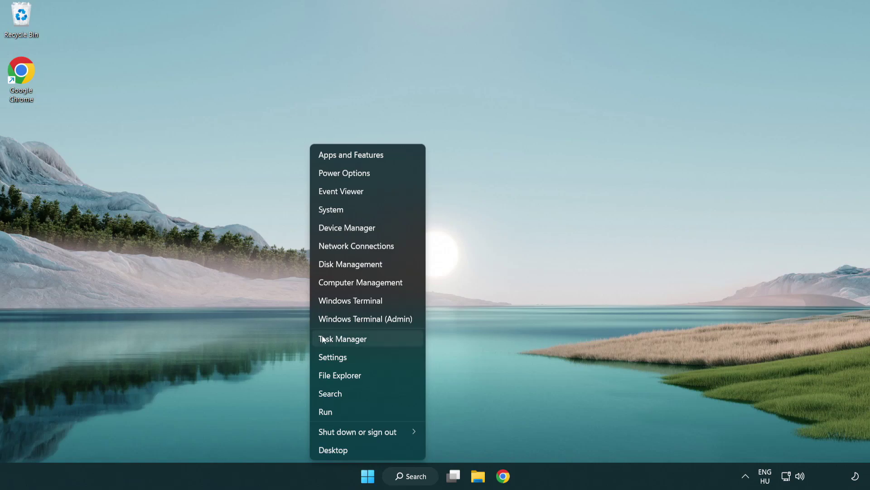
{"action": "left_click", "coordinate": [385, 343]}
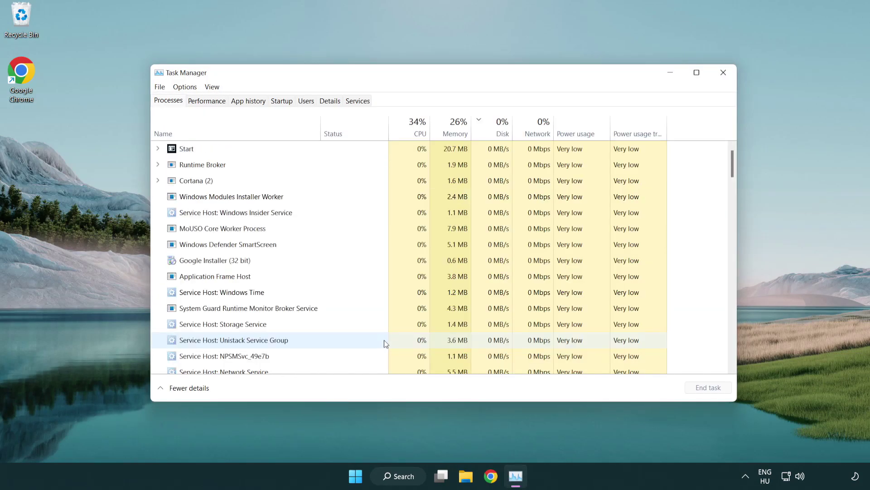
Disable the Terminal, Phone Link, Cortana and Windows Security notification startup apps, and close Task Manager
{"action": "left_click", "coordinate": [283, 101]}
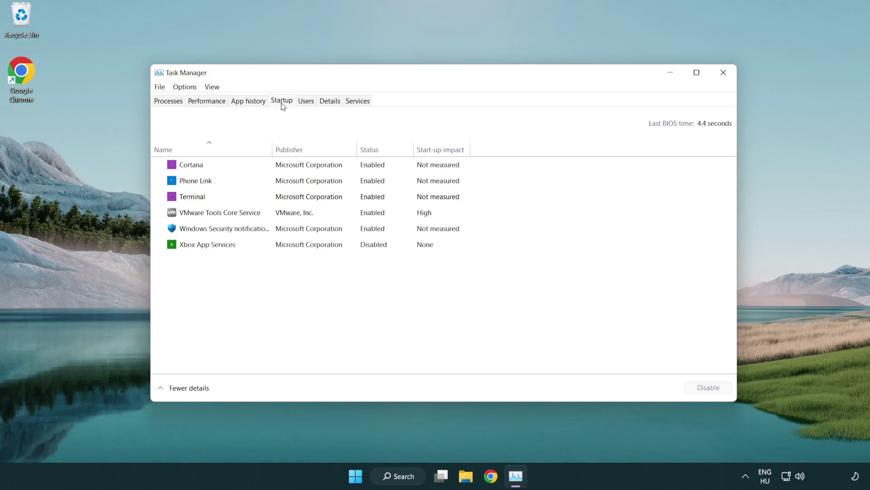
{"action": "left_click", "coordinate": [287, 198]}
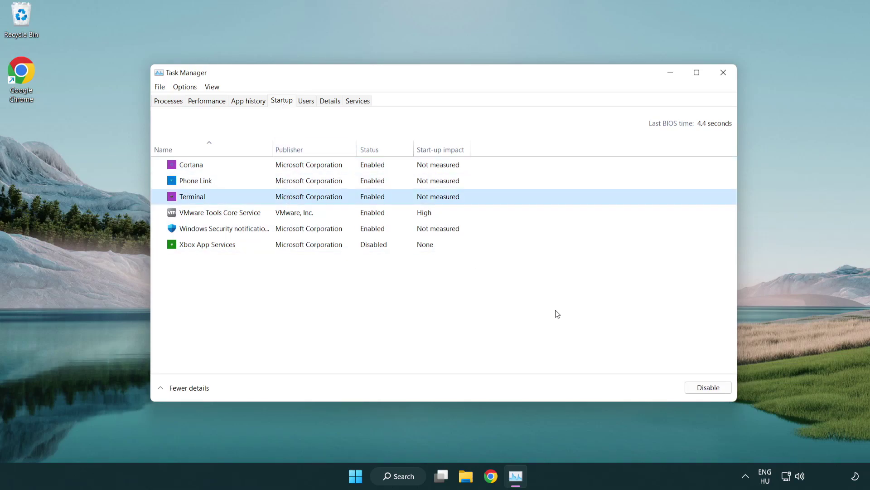
{"action": "left_click", "coordinate": [704, 387]}
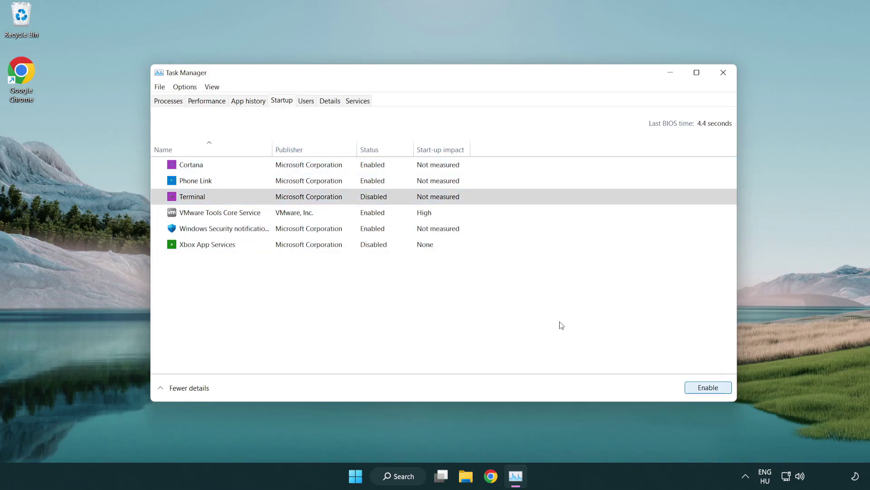
{"action": "left_click", "coordinate": [361, 183]}
{"action": "left_click", "coordinate": [708, 388]}
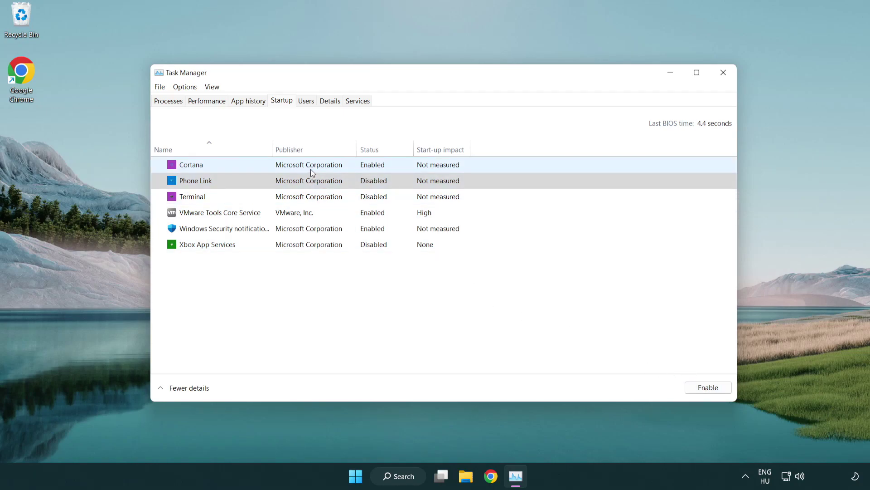
{"action": "left_click", "coordinate": [311, 170]}
{"action": "left_click", "coordinate": [700, 386]}
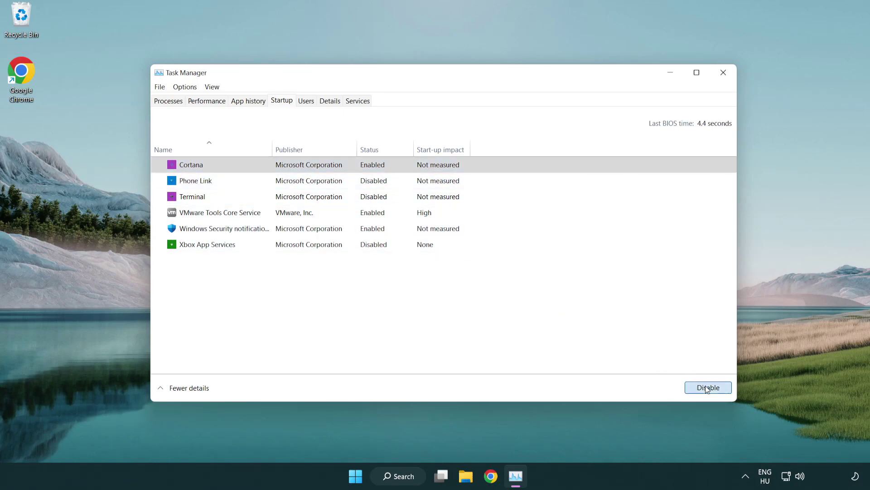
{"action": "left_click", "coordinate": [414, 234]}
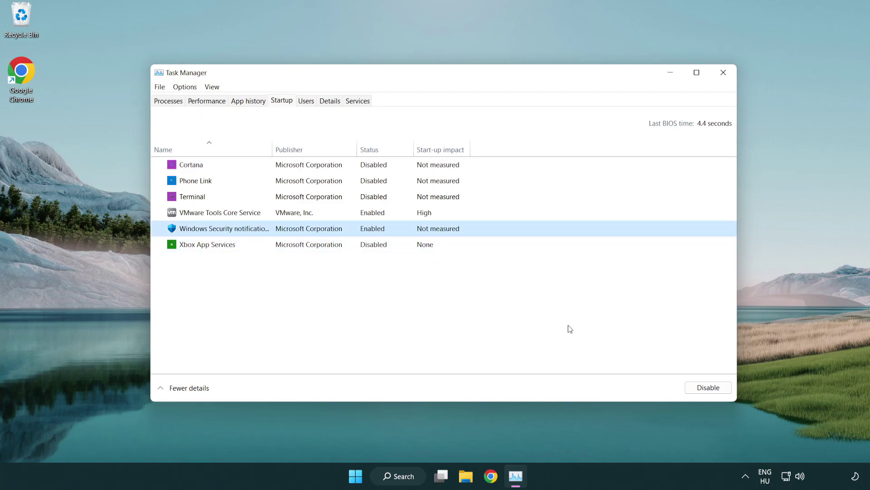
{"action": "left_click", "coordinate": [701, 388]}
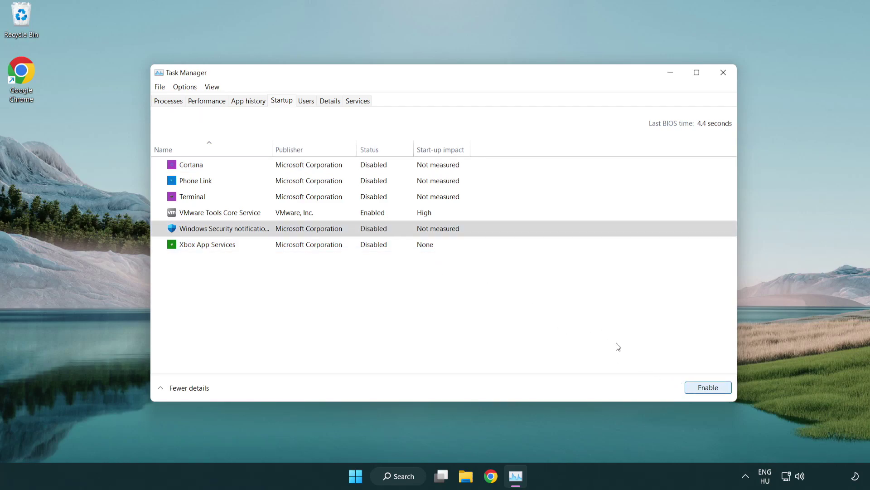
{"action": "left_click", "coordinate": [725, 77]}
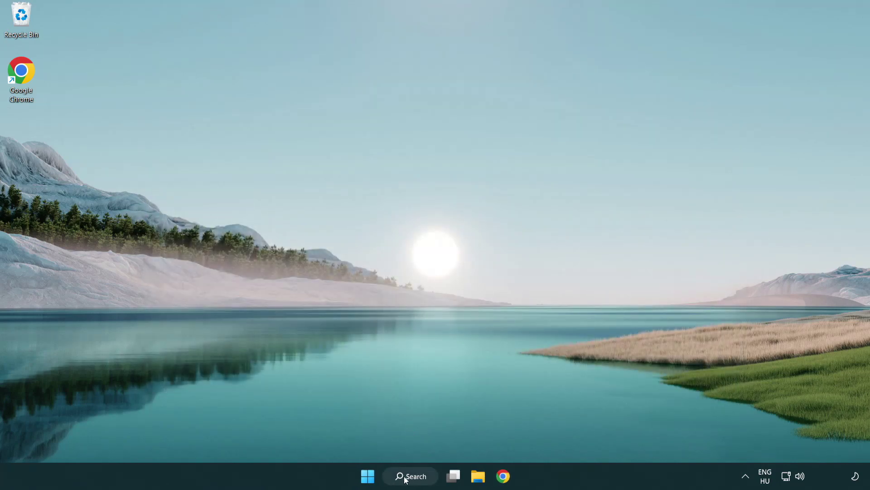
Search Windows for "security" and open the Windows Security app
{"action": "left_click", "coordinate": [414, 480]}
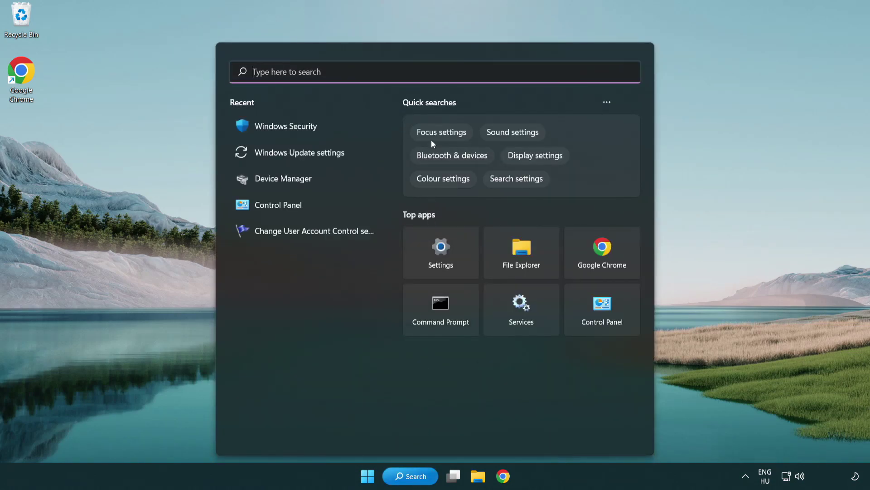
{"action": "type", "text": "sec"}
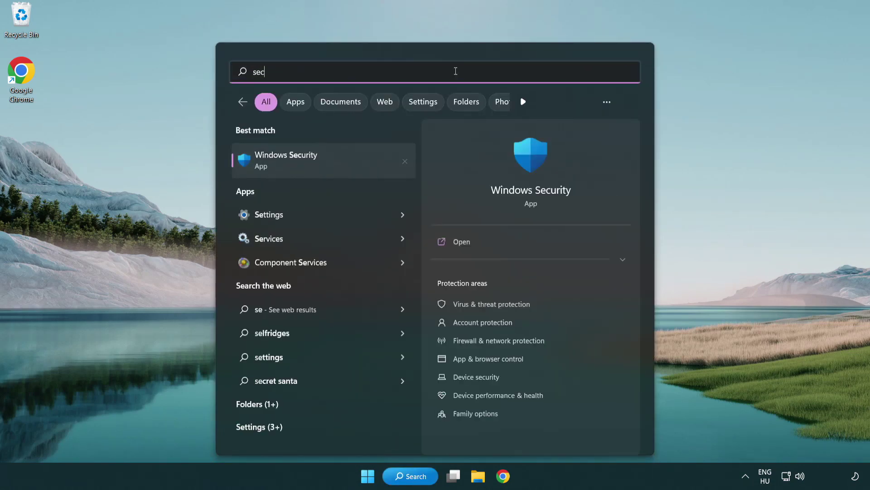
{"action": "type", "text": "uri"}
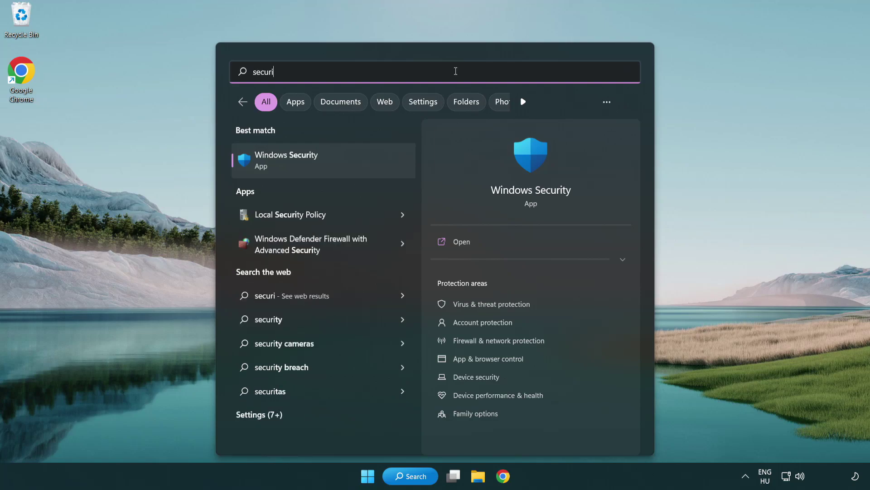
{"action": "type", "text": "ty"}
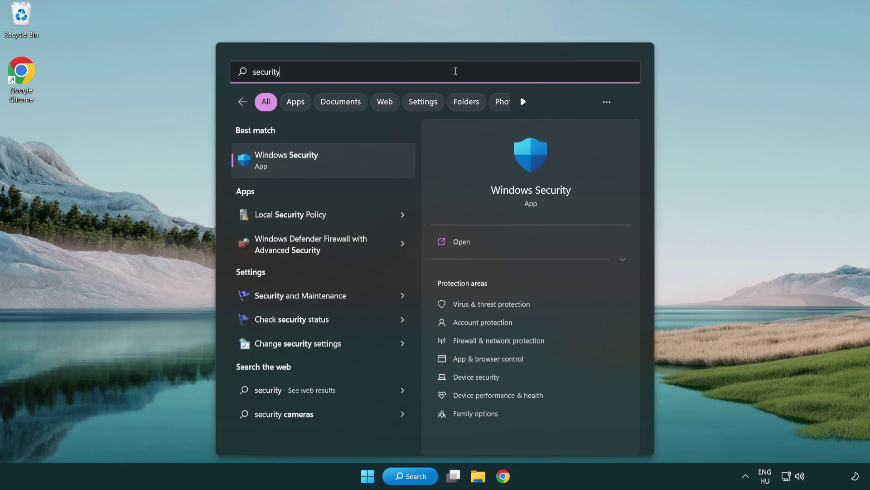
{"action": "left_click", "coordinate": [356, 166]}
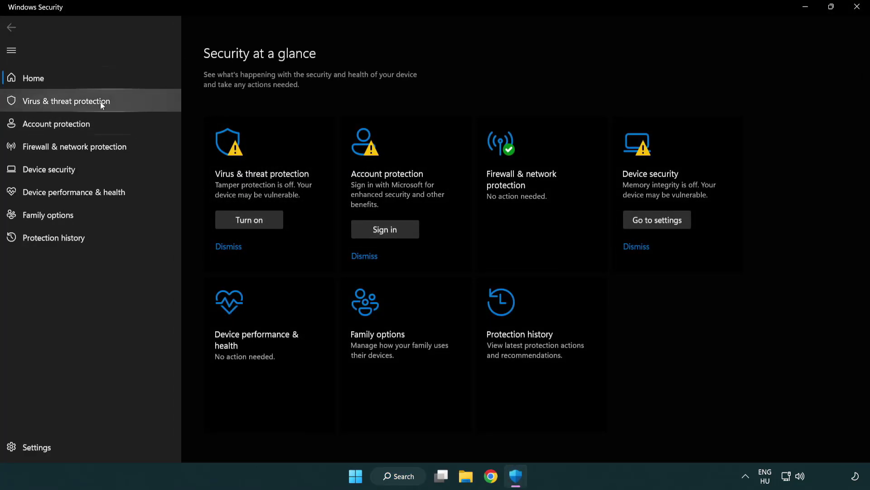
Open the Microsoft Defender Antivirus exclusions page from the virus and threat protection settings
{"action": "left_click", "coordinate": [132, 104]}
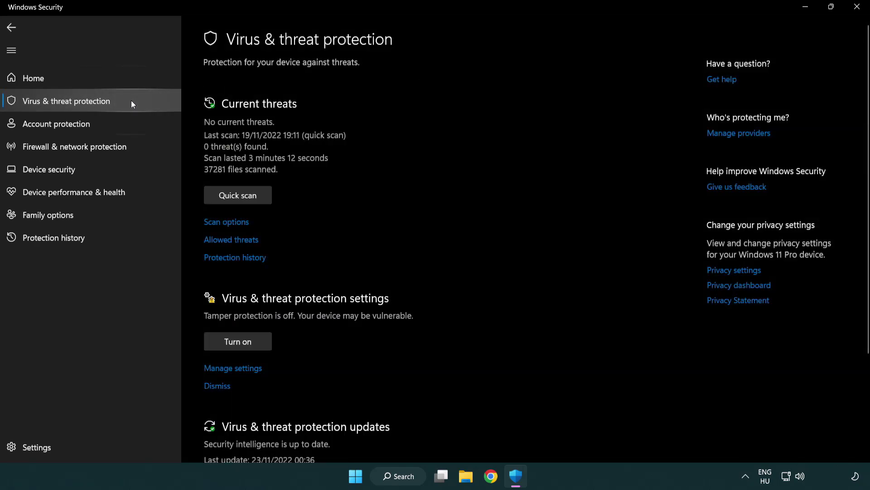
{"action": "scroll", "coordinate": [251, 186], "scroll_direction": "down", "scroll_amount": 3}
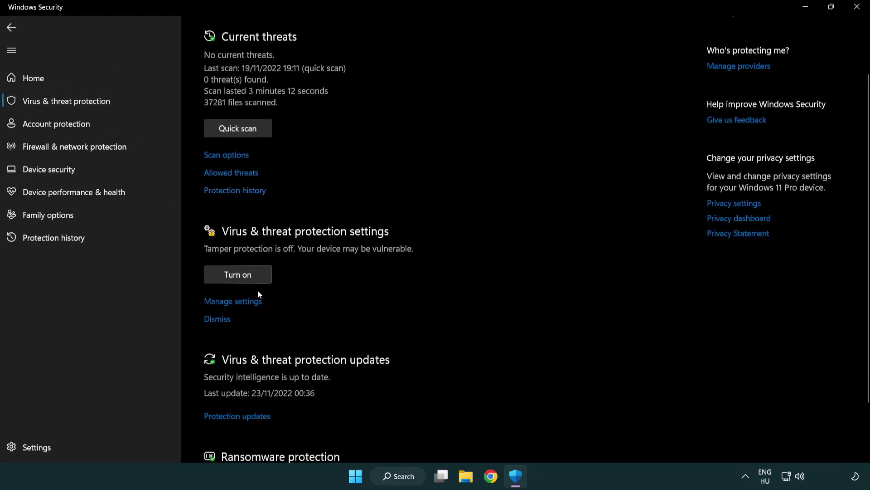
{"action": "left_click", "coordinate": [232, 303]}
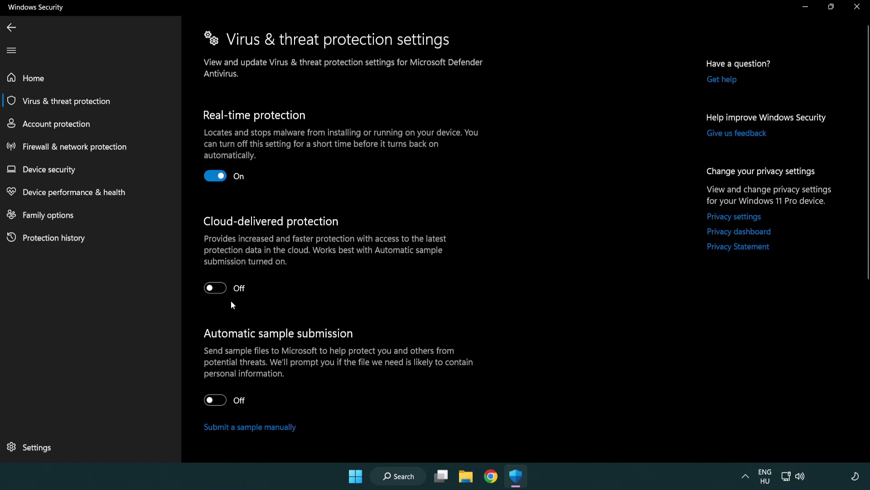
{"action": "scroll", "coordinate": [231, 302], "scroll_direction": "down", "scroll_amount": 10}
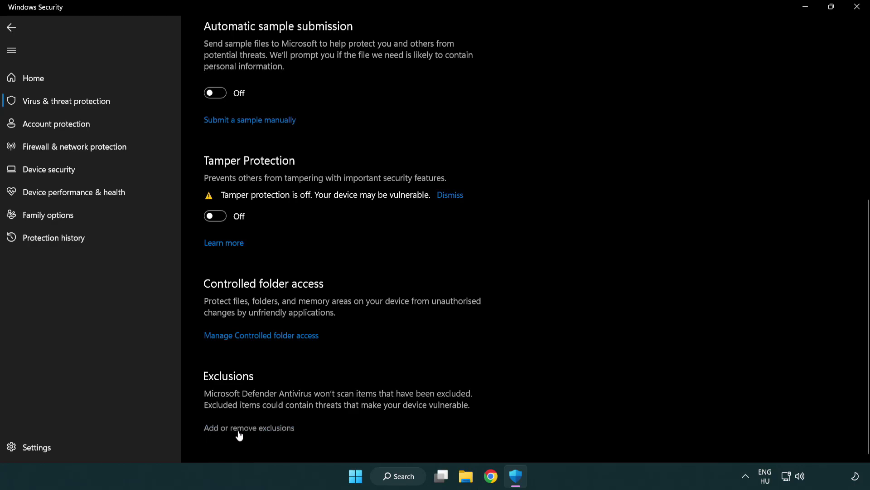
{"action": "left_click", "coordinate": [253, 428]}
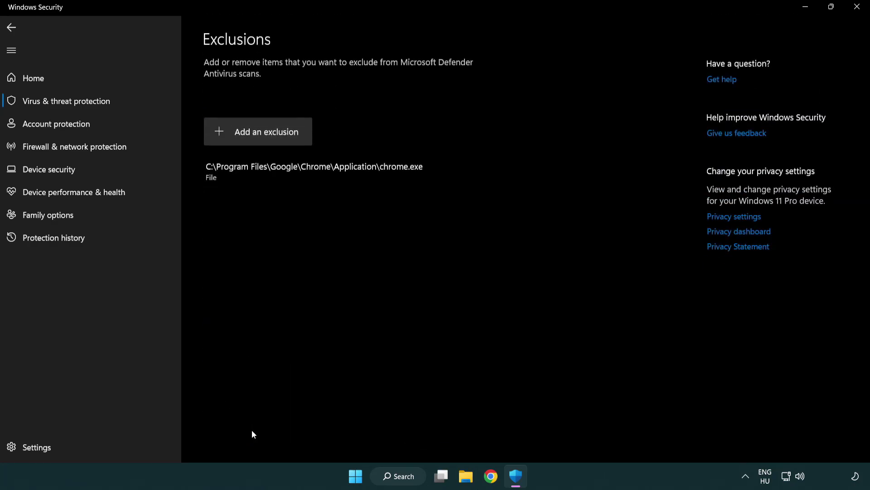
Add the NOT WORKING APP shortcut from the NOT WORKING APP folder in Program Files (x86) as a file exclusion, and close Windows Security
{"action": "left_click", "coordinate": [261, 134]}
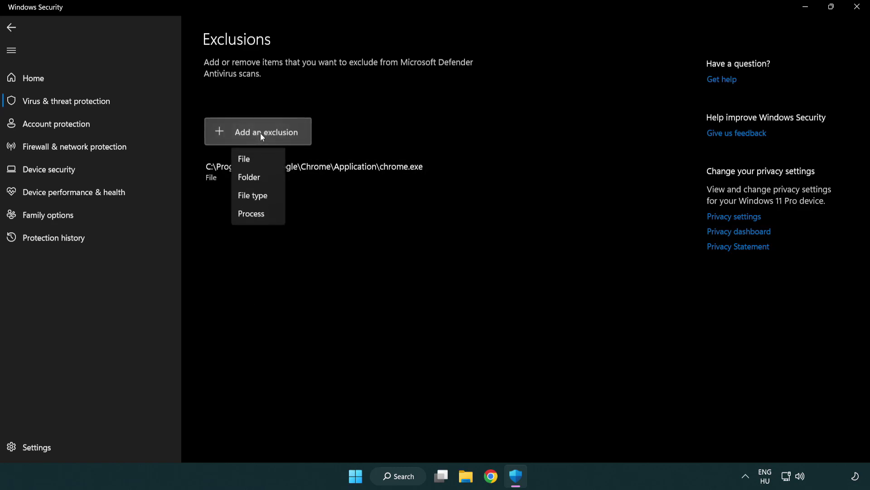
{"action": "left_click", "coordinate": [263, 163]}
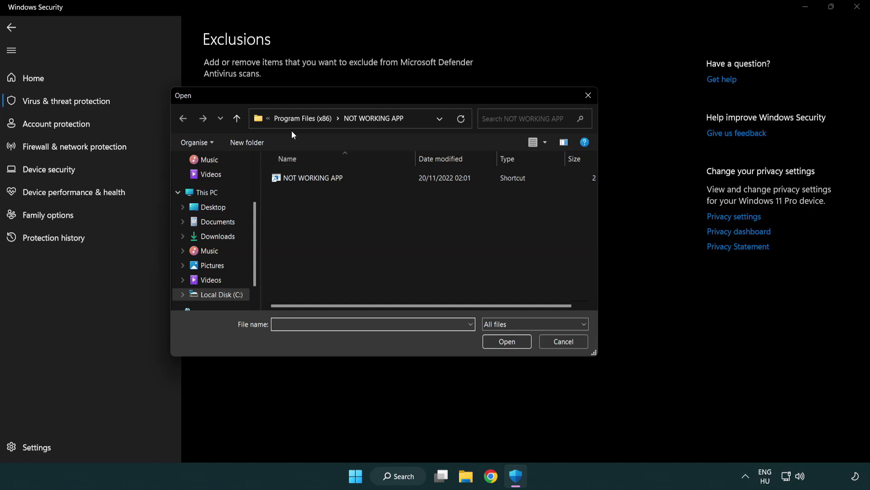
{"action": "left_click", "coordinate": [295, 120]}
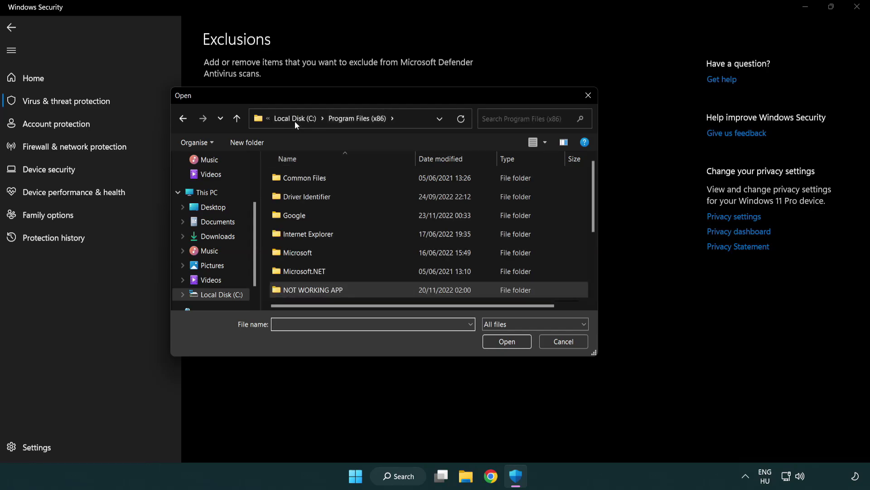
{"action": "left_click", "coordinate": [296, 119]}
{"action": "left_click", "coordinate": [295, 121]}
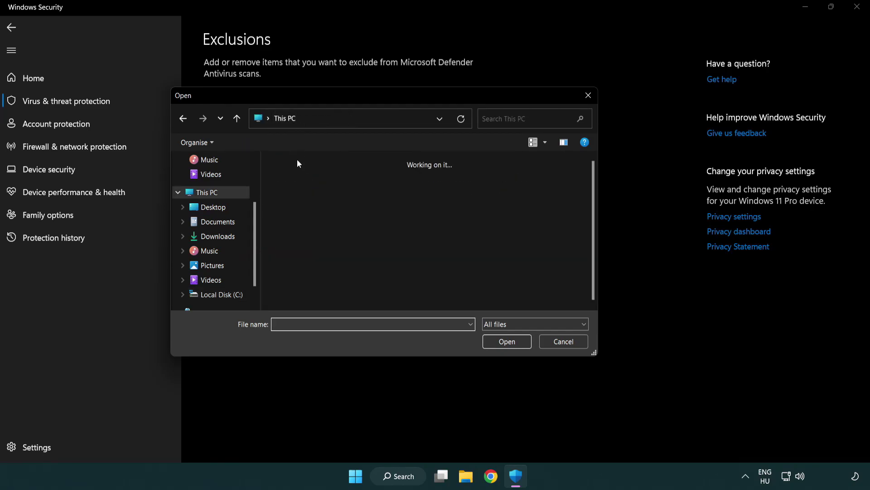
{"action": "double_click", "coordinate": [317, 301]}
{"action": "double_click", "coordinate": [318, 213]}
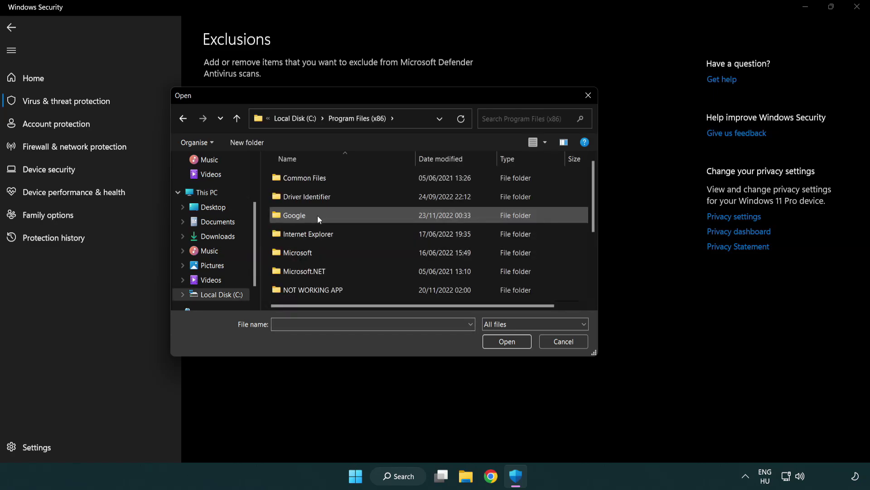
{"action": "double_click", "coordinate": [325, 292]}
{"action": "left_click", "coordinate": [309, 178]}
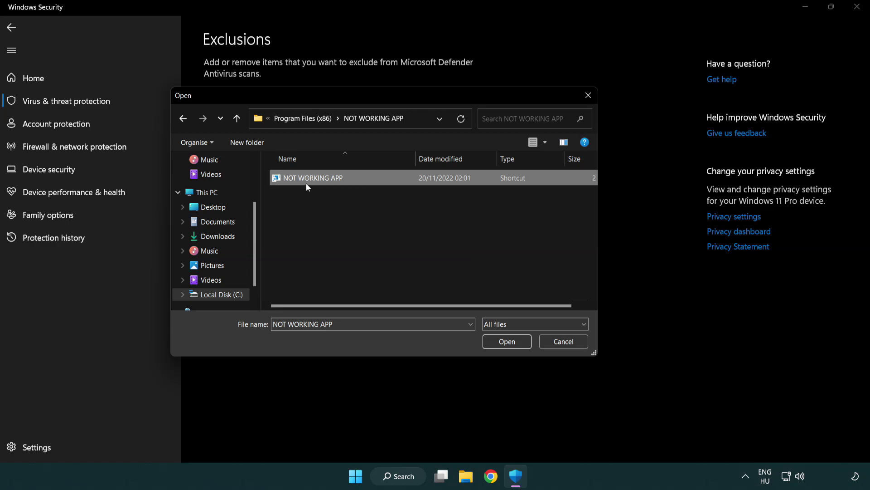
{"action": "left_click", "coordinate": [506, 347]}
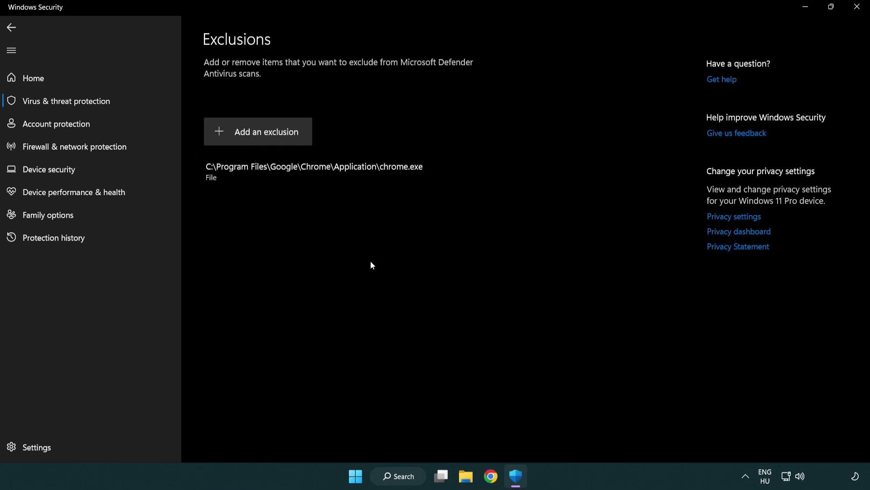
{"action": "left_click", "coordinate": [859, 14]}
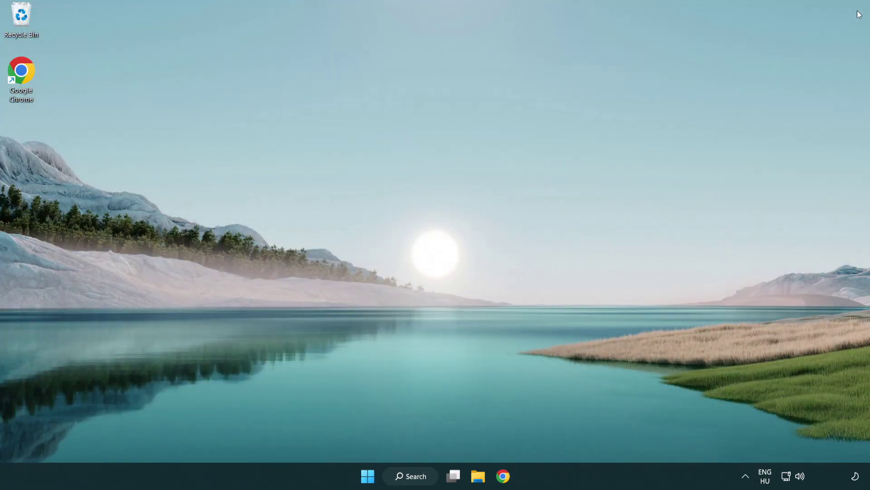
Open the computer's power options from the Windows desktop
{"action": "left_click", "coordinate": [367, 476]}
{"action": "left_click", "coordinate": [578, 435]}
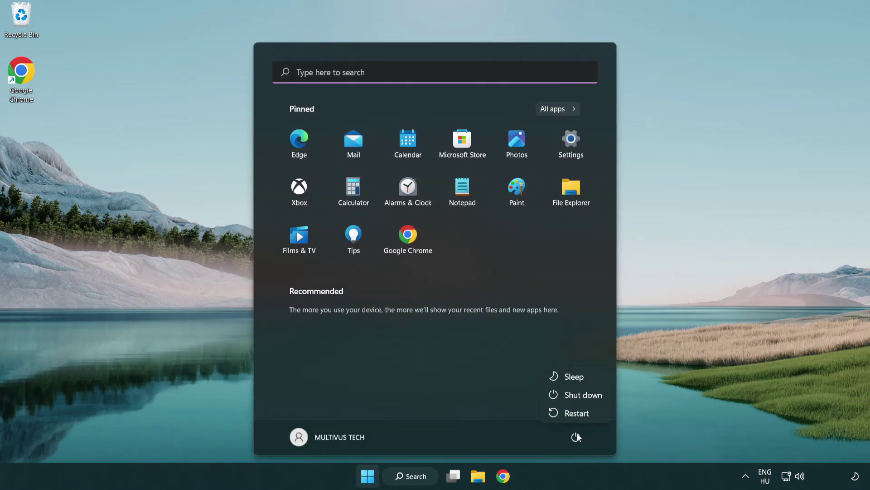